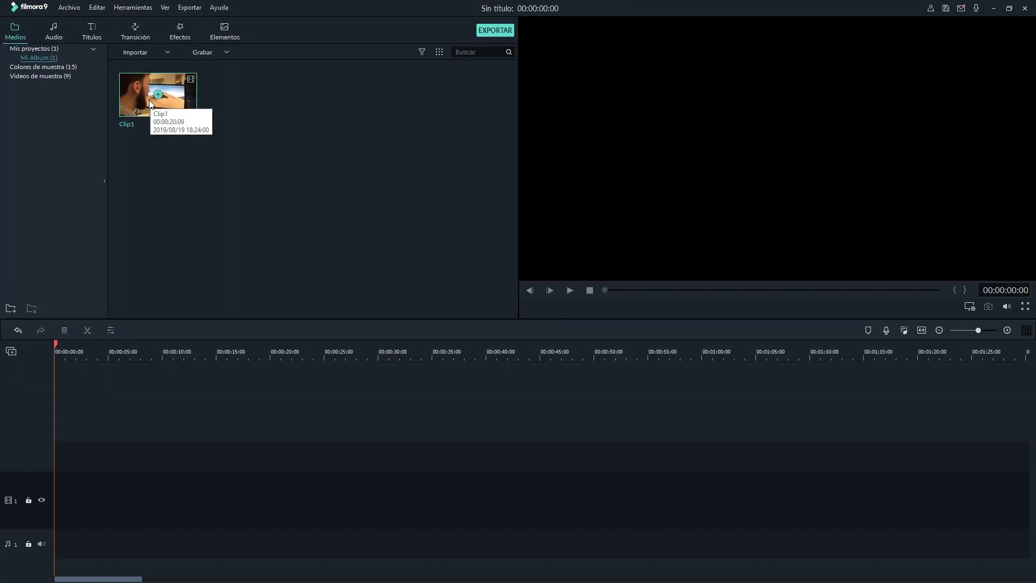
# Place Clip1 at the start of video track 1 and match the project settings to the media
pyautogui.moveTo(149, 99); pyautogui.dragTo(42, 489)
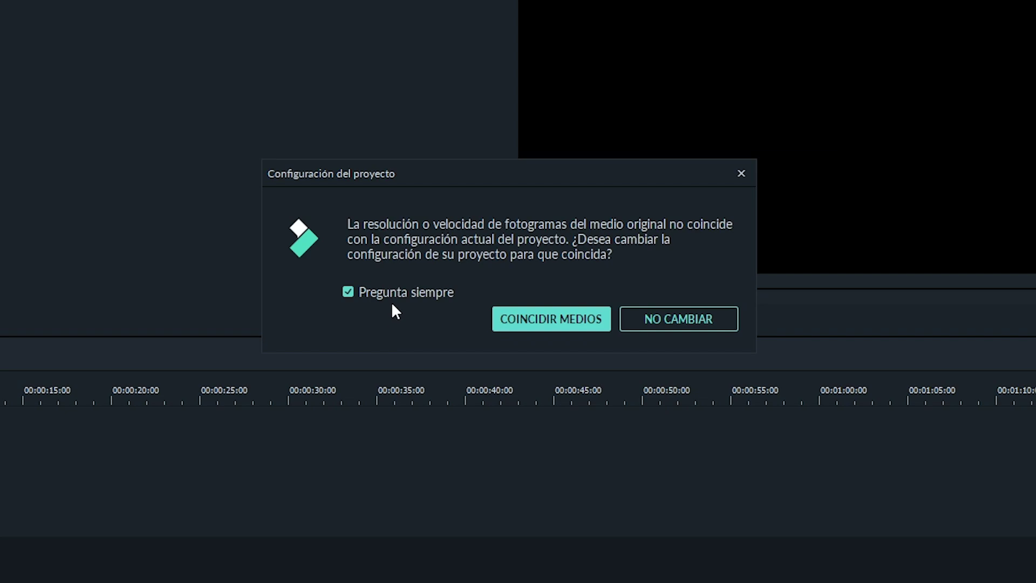
pyautogui.click(436, 291)
pyautogui.click(435, 290)
pyautogui.click(434, 289)
pyautogui.click(434, 290)
pyautogui.click(434, 290)
pyautogui.click(433, 290)
pyautogui.click(579, 320)
# Trim the start of Clip1 to leave about 00:00:12:16, and move it back to the beginning of the timeline
pyautogui.moveTo(56, 489); pyautogui.dragTo(131, 489)
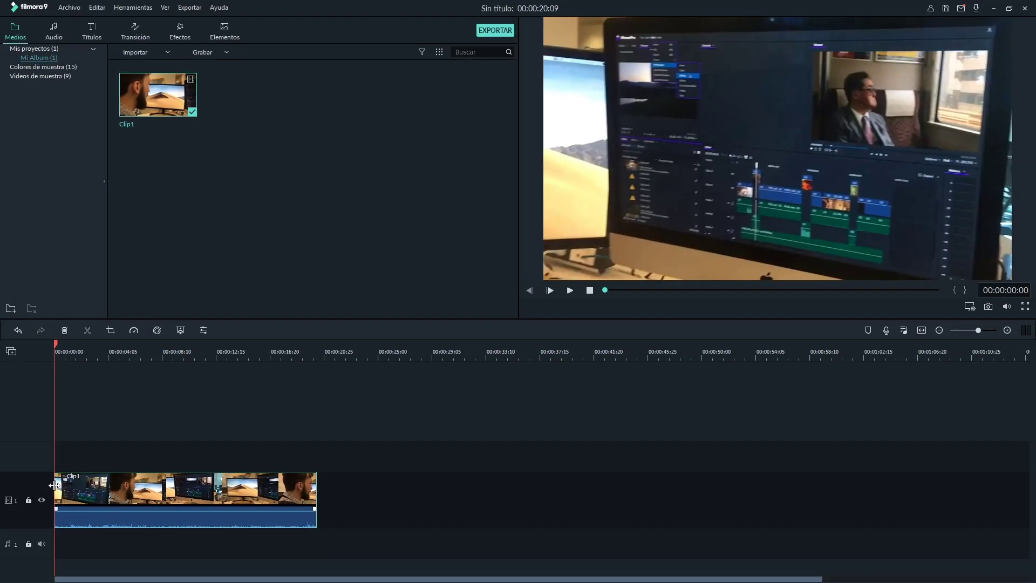
pyautogui.moveTo(214, 492); pyautogui.dragTo(69, 494)
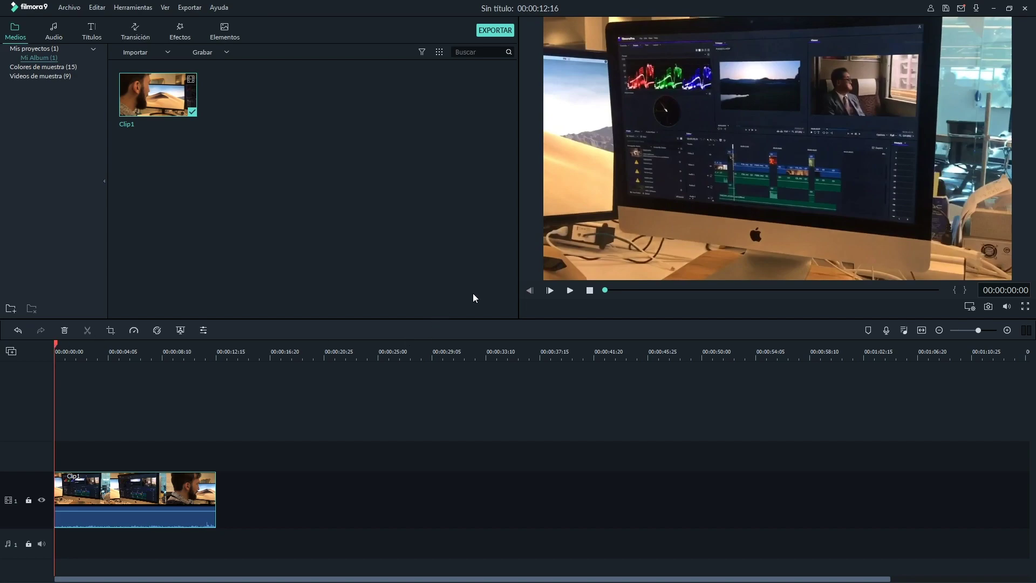
# Preview the trimmed clip and split it at about 4 seconds
pyautogui.click(570, 291)
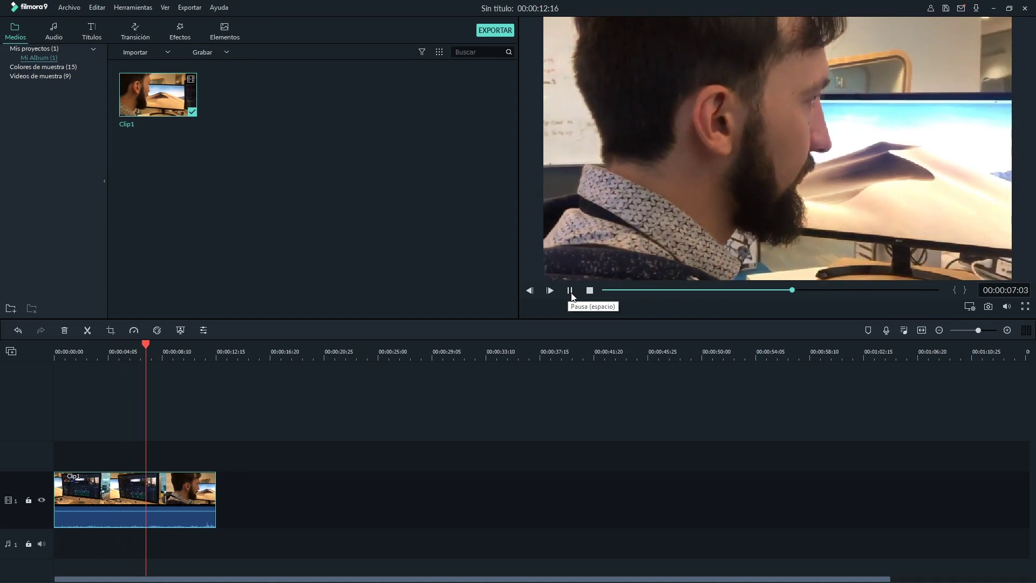
pyautogui.click(571, 292)
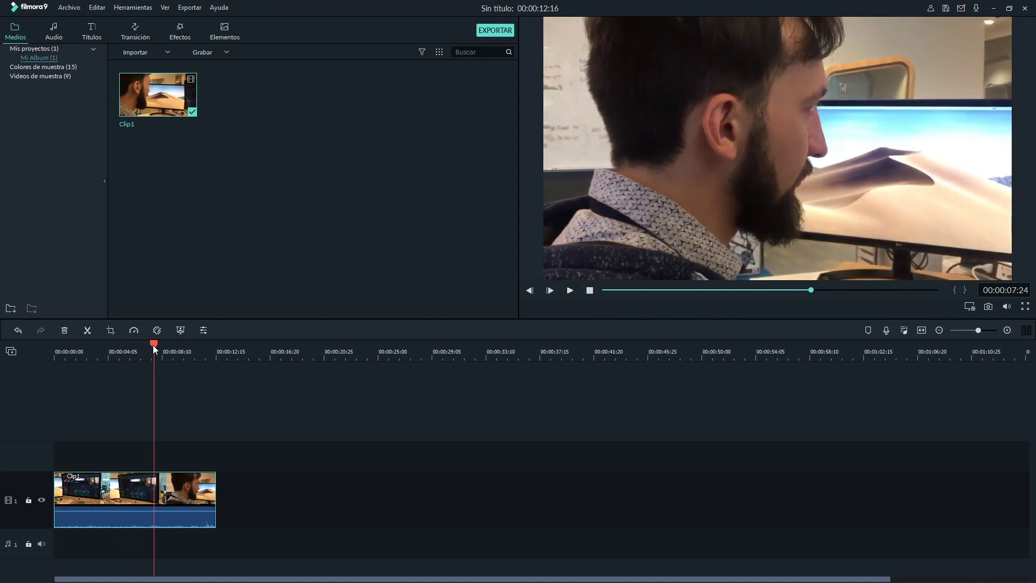
pyautogui.moveTo(153, 345); pyautogui.dragTo(128, 345)
pyautogui.moveTo(164, 281); pyautogui.dragTo(143, 263)
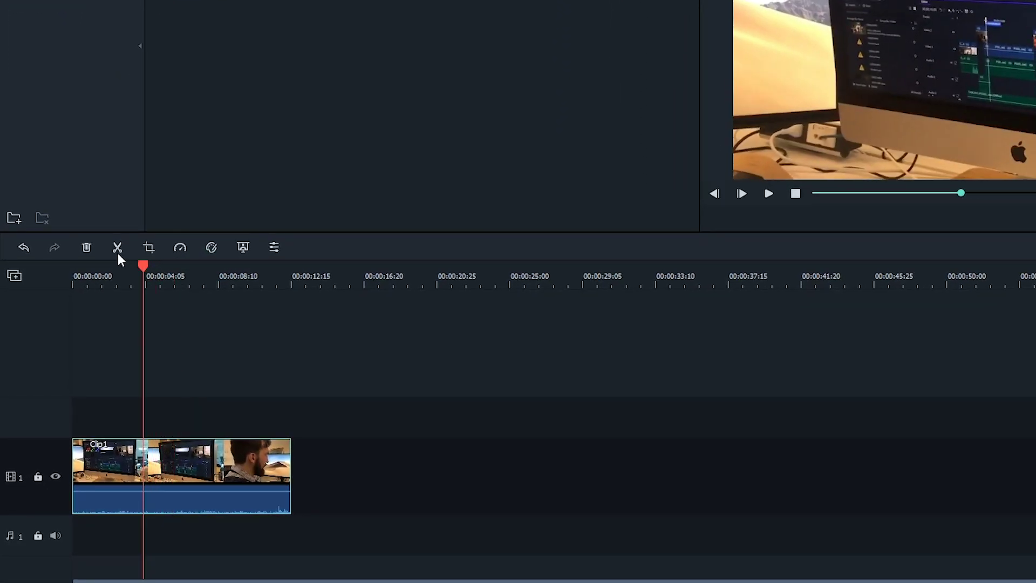
pyautogui.click(117, 248)
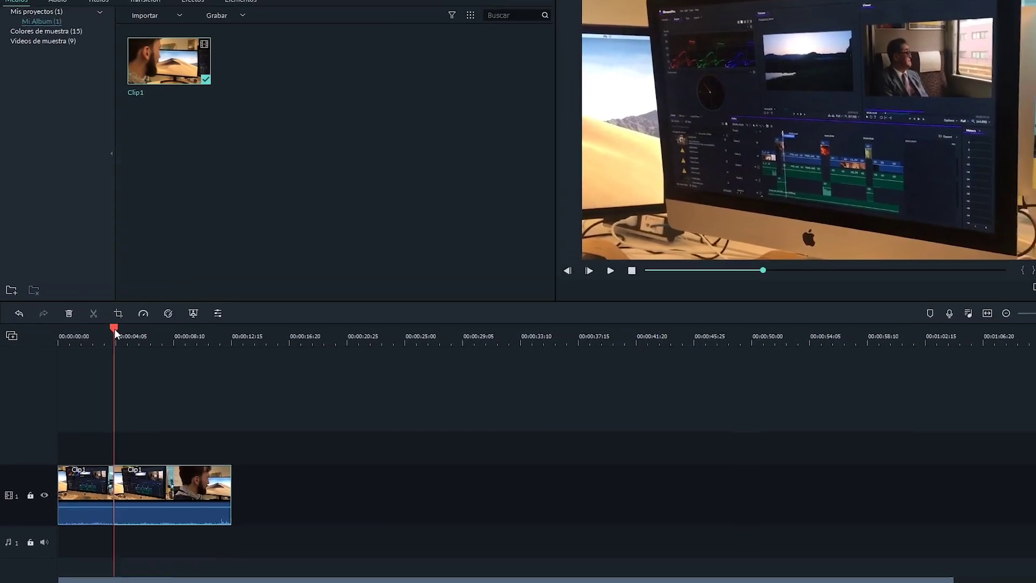
# Split the second segment of the clip at 00:00:07:06
pyautogui.moveTo(114, 329); pyautogui.dragTo(149, 370)
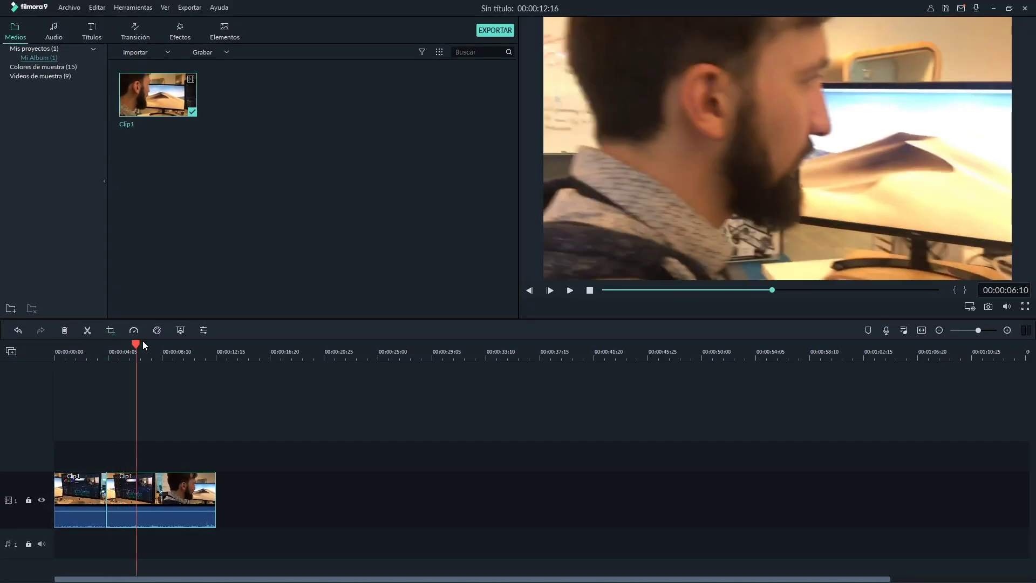
pyautogui.click(168, 471)
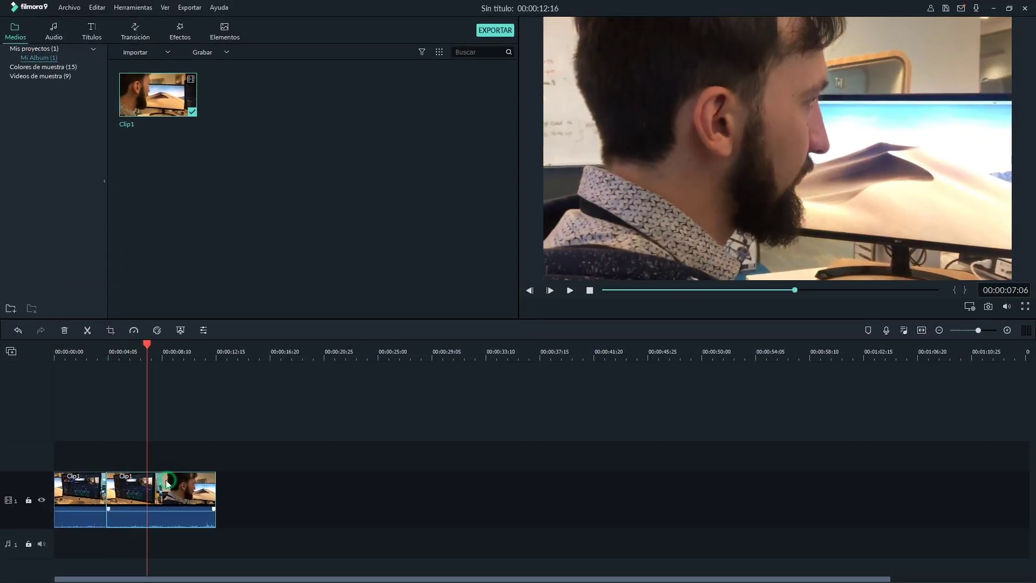
pyautogui.click(88, 333)
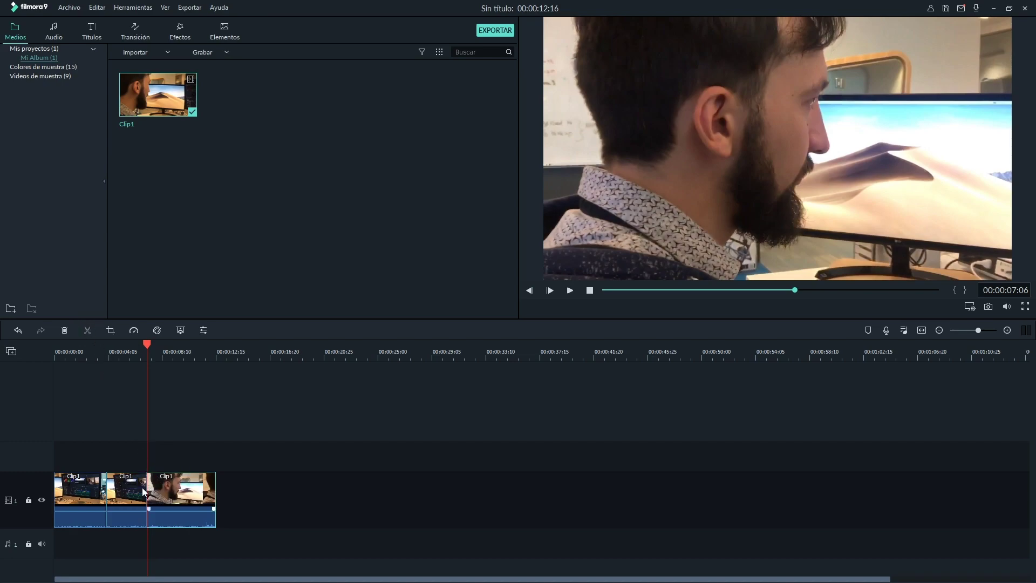
# Delete the middle segment and move the last segment against the first one to close the gap
pyautogui.click(140, 488)
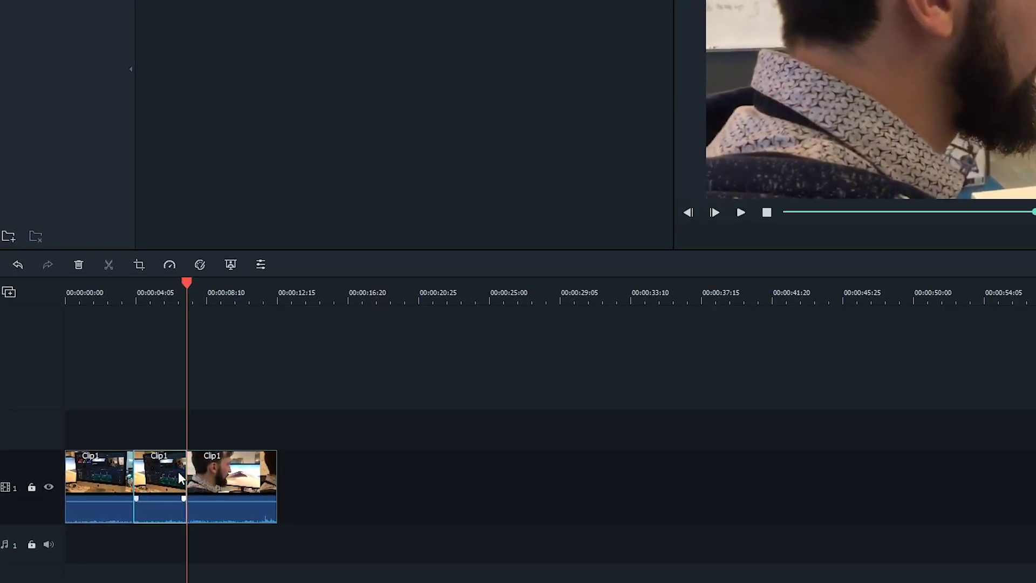
pyautogui.click(81, 270)
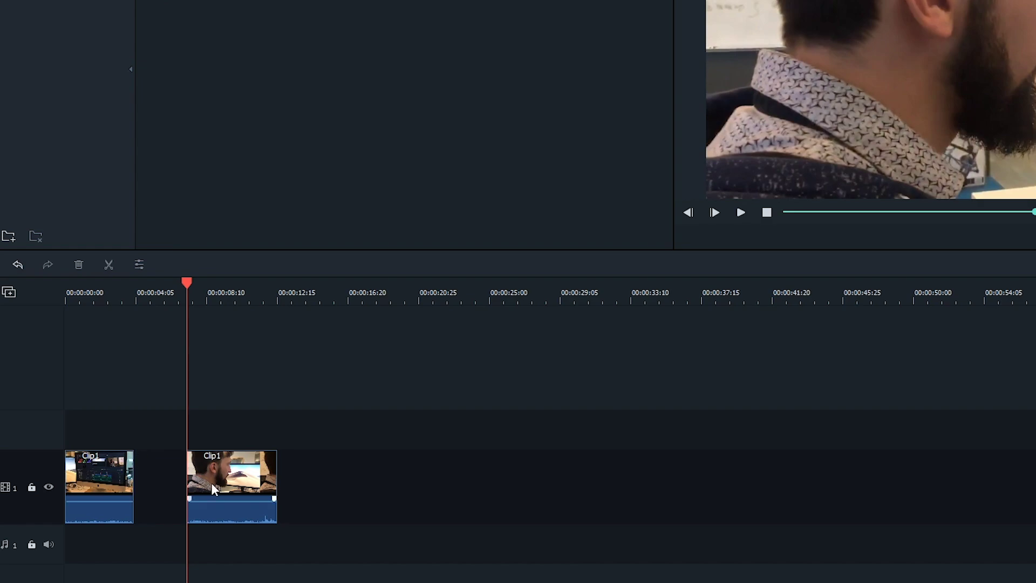
pyautogui.moveTo(212, 483); pyautogui.dragTo(158, 473)
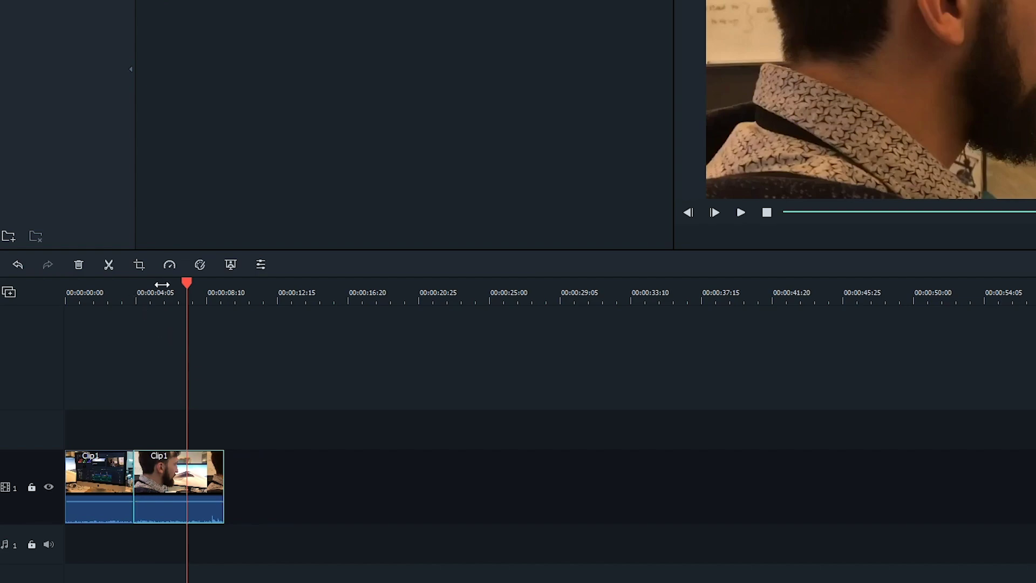
# Return the playhead to the timeline start and trim a short piece off the beginning of the first segment
pyautogui.moveTo(184, 285); pyautogui.dragTo(69, 284)
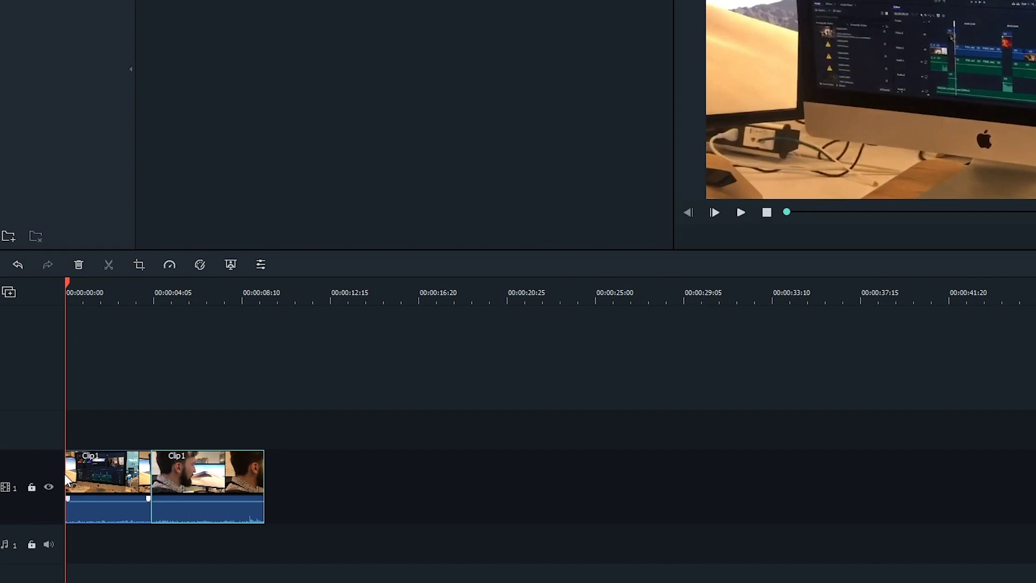
pyautogui.moveTo(66, 468)
pyautogui.mouseDown()
pyautogui.moveTo(135, 473)
pyautogui.moveTo(78, 467)
pyautogui.mouseUp()
# Examine the clip's custom speed, duration and reverse playback settings without applying any change
pyautogui.rightClick(120, 469)
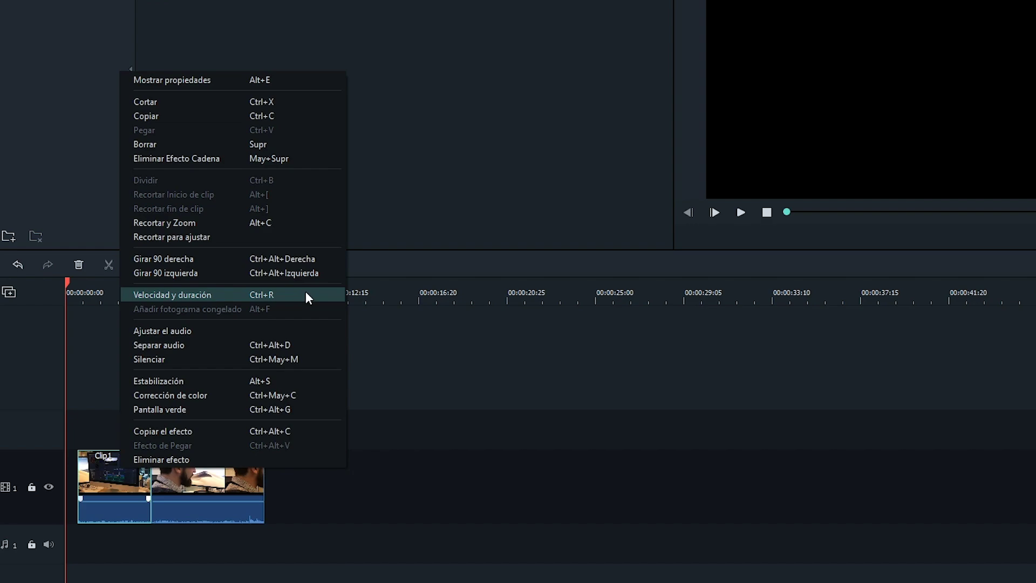
pyautogui.click(306, 295)
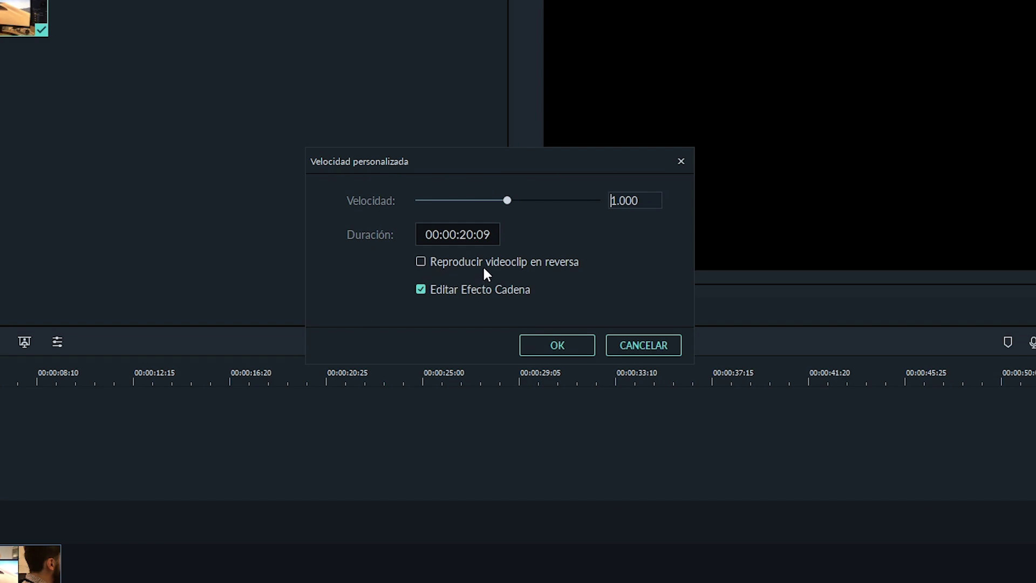
pyautogui.click(497, 265)
pyautogui.click(497, 265)
pyautogui.click(497, 264)
pyautogui.click(637, 343)
pyautogui.click(195, 518)
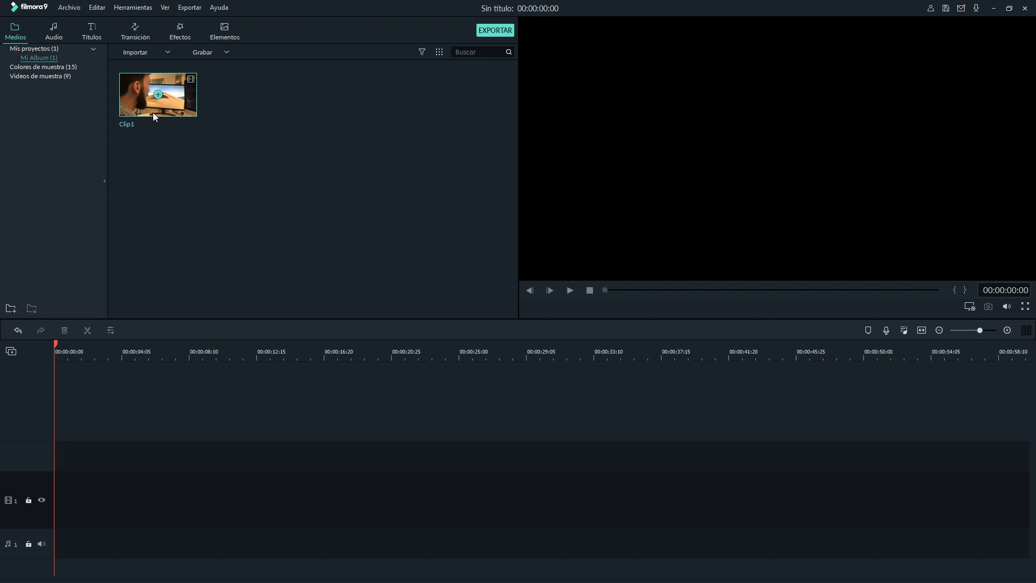
# Preview Clip1 from the media library and mark an in point at 00:00:07:12
pyautogui.doubleClick(153, 115)
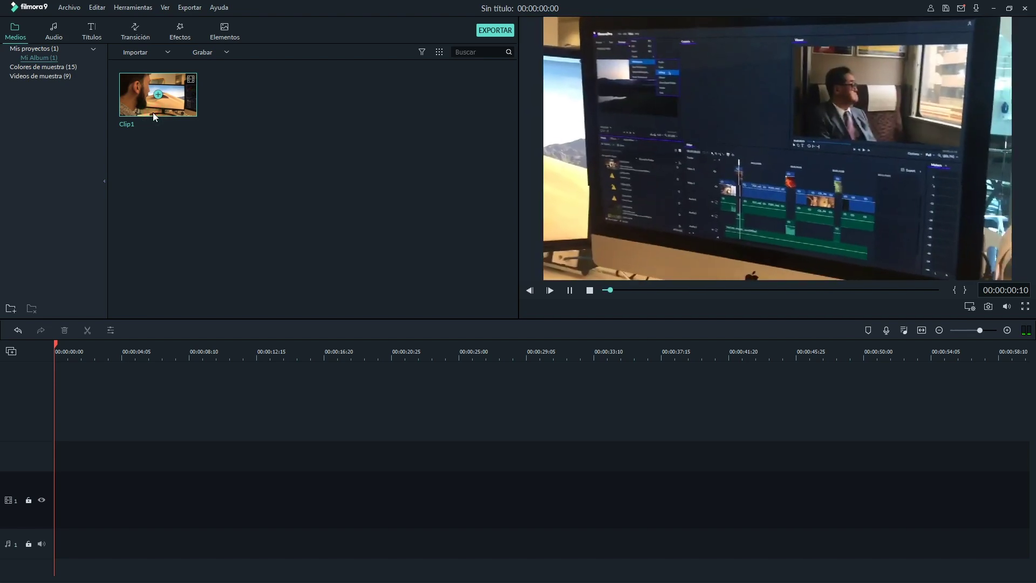
pyautogui.click(571, 291)
pyautogui.moveTo(675, 293); pyautogui.dragTo(710, 290)
pyautogui.click(570, 290)
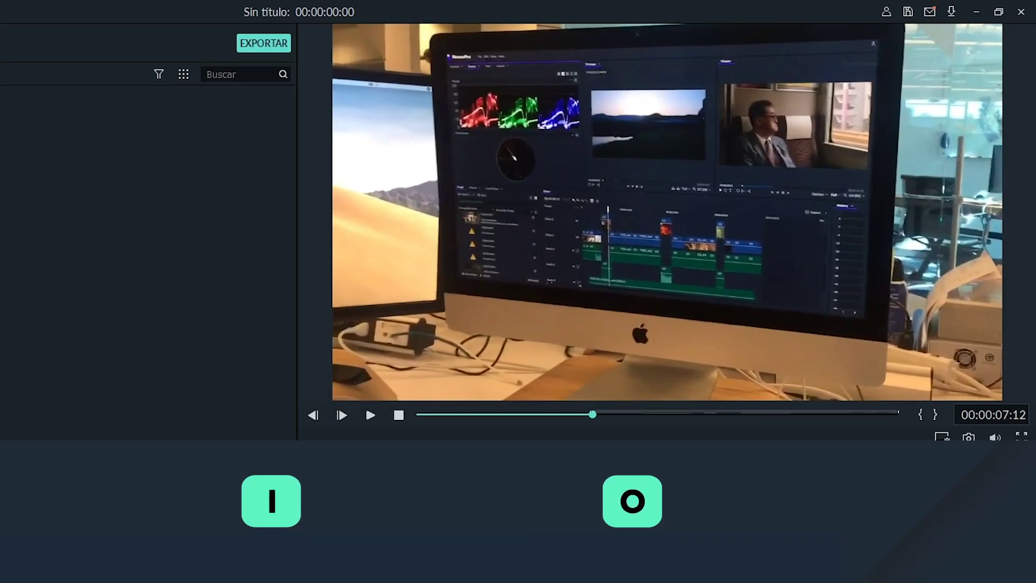
pyautogui.press('i')
# Mark the out point at about 00:00:11:05 and place the marked section of Clip1 at the start of video track 1
pyautogui.press('space')
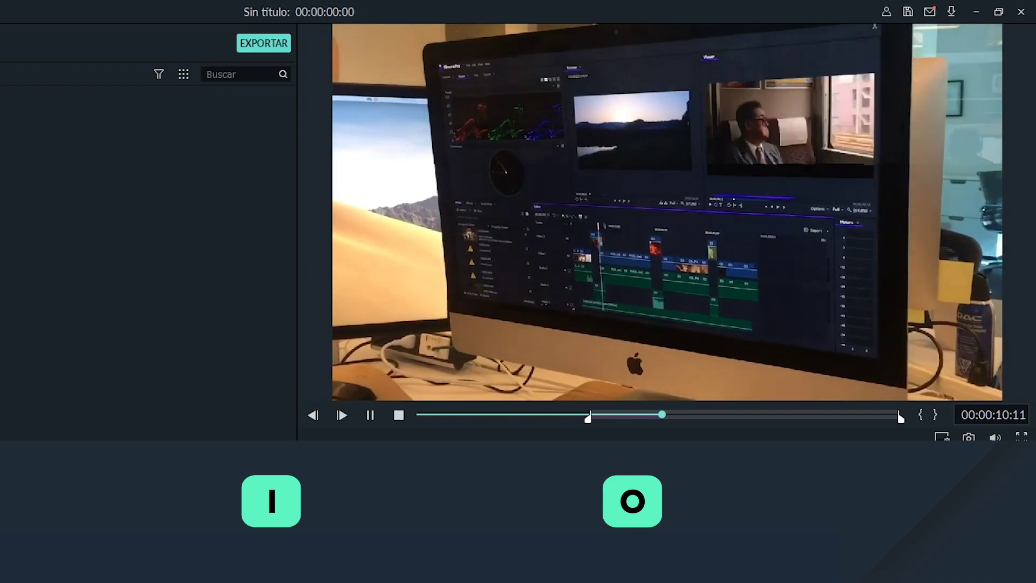
pyautogui.press('space')
pyautogui.press('o')
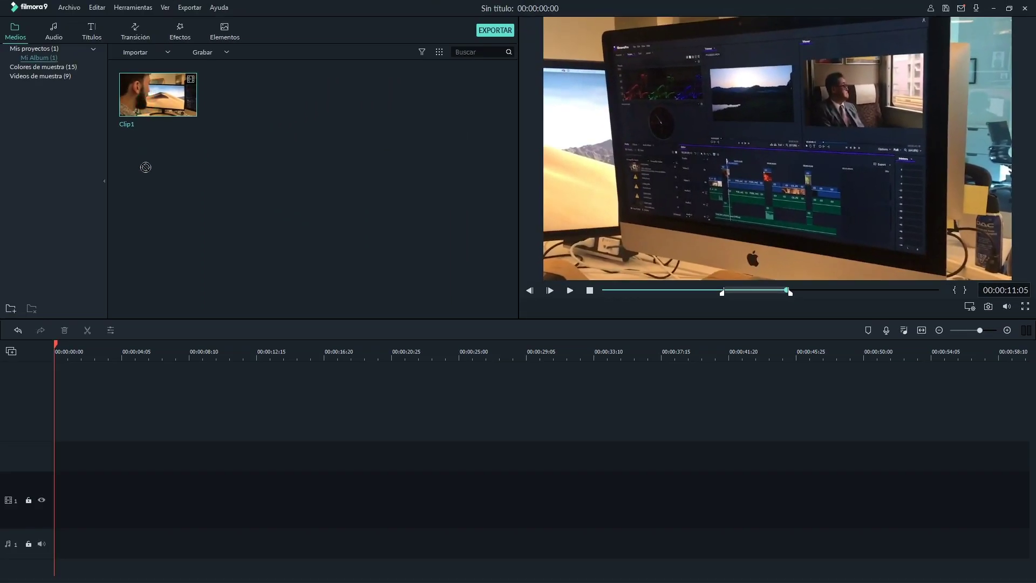
pyautogui.moveTo(145, 167); pyautogui.dragTo(53, 503)
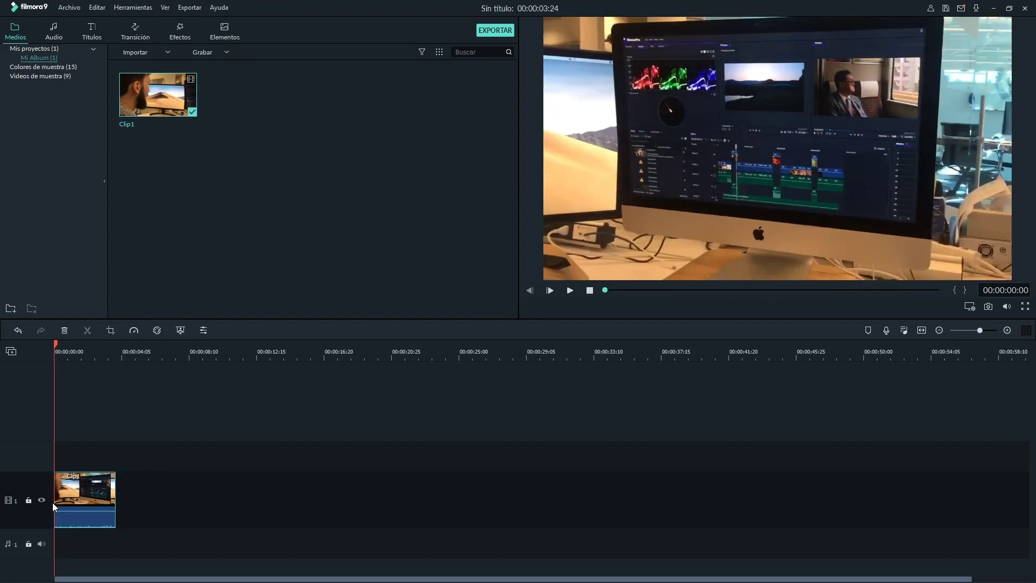
# Mark a second section near the end of Clip1 with its out point at about 00:00:18:04
pyautogui.moveTo(865, 289); pyautogui.dragTo(900, 290)
pyautogui.click(965, 290)
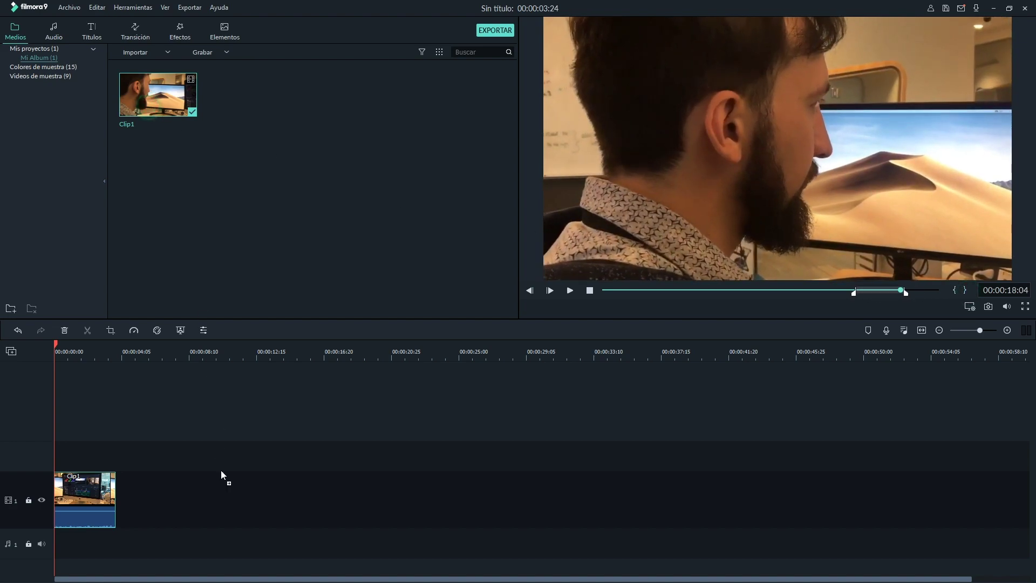